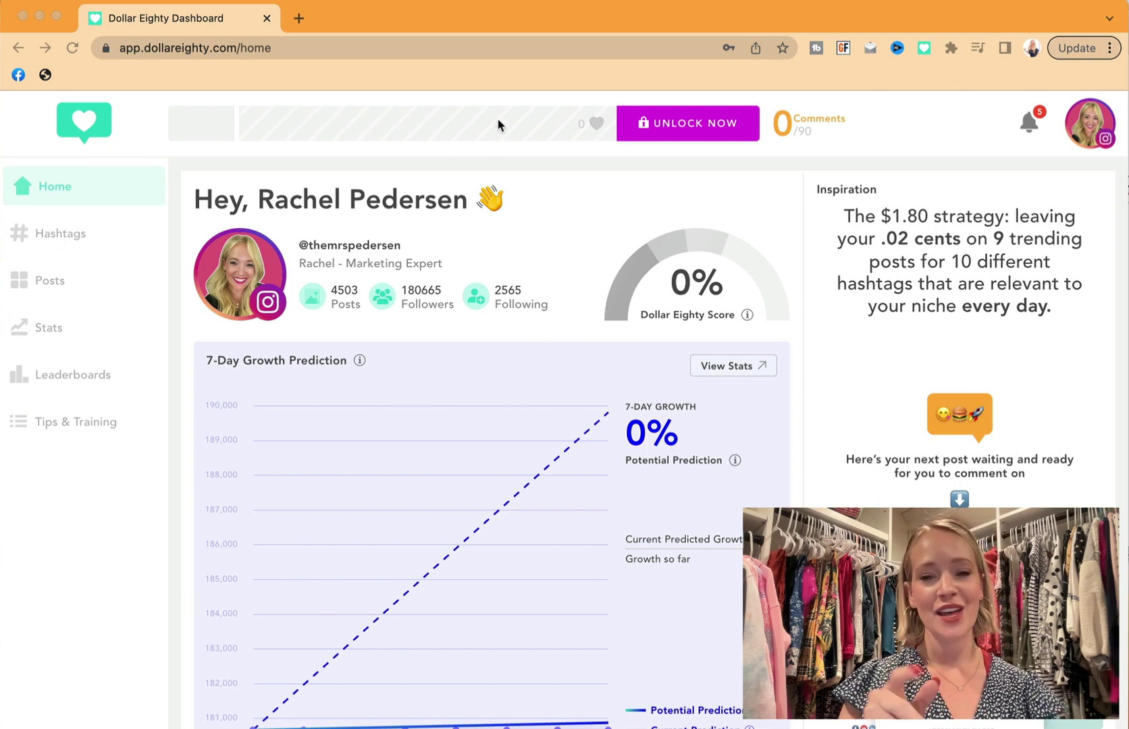
Go to the Hashtags page listing the ten active and suggested hashtags
left_click(67, 236)
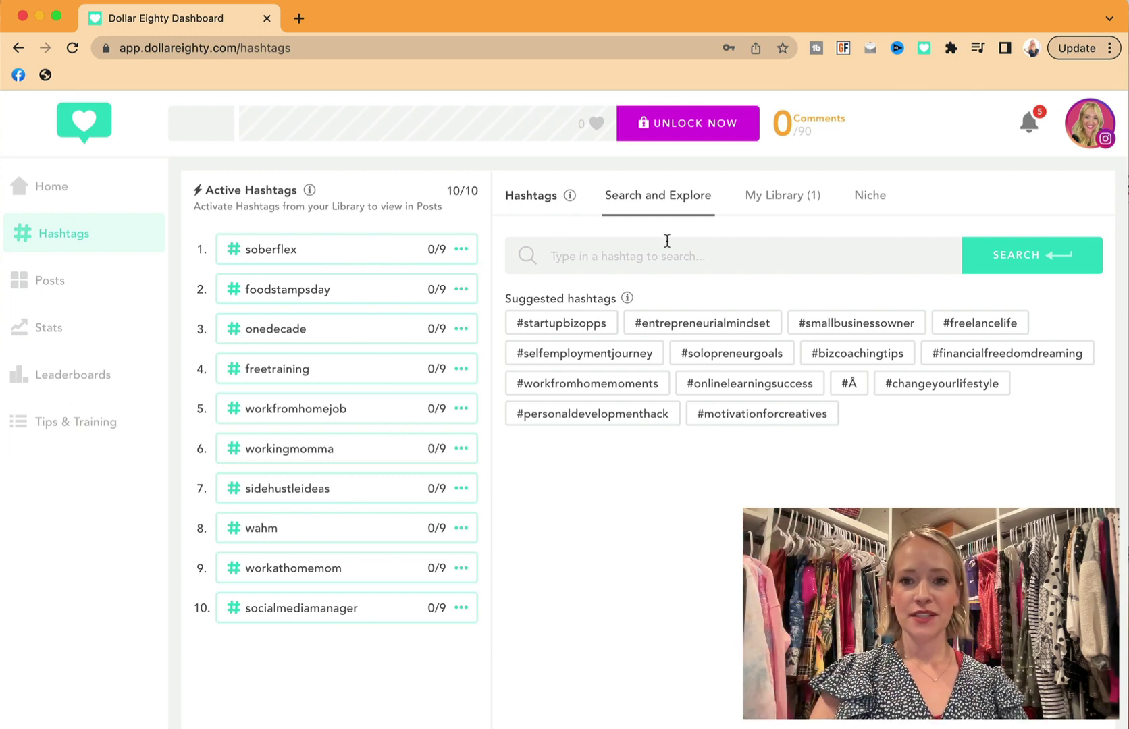
Remove soberflex from the active hashtags and activate the suggested #smallbusinessowner instead
left_click(654, 259)
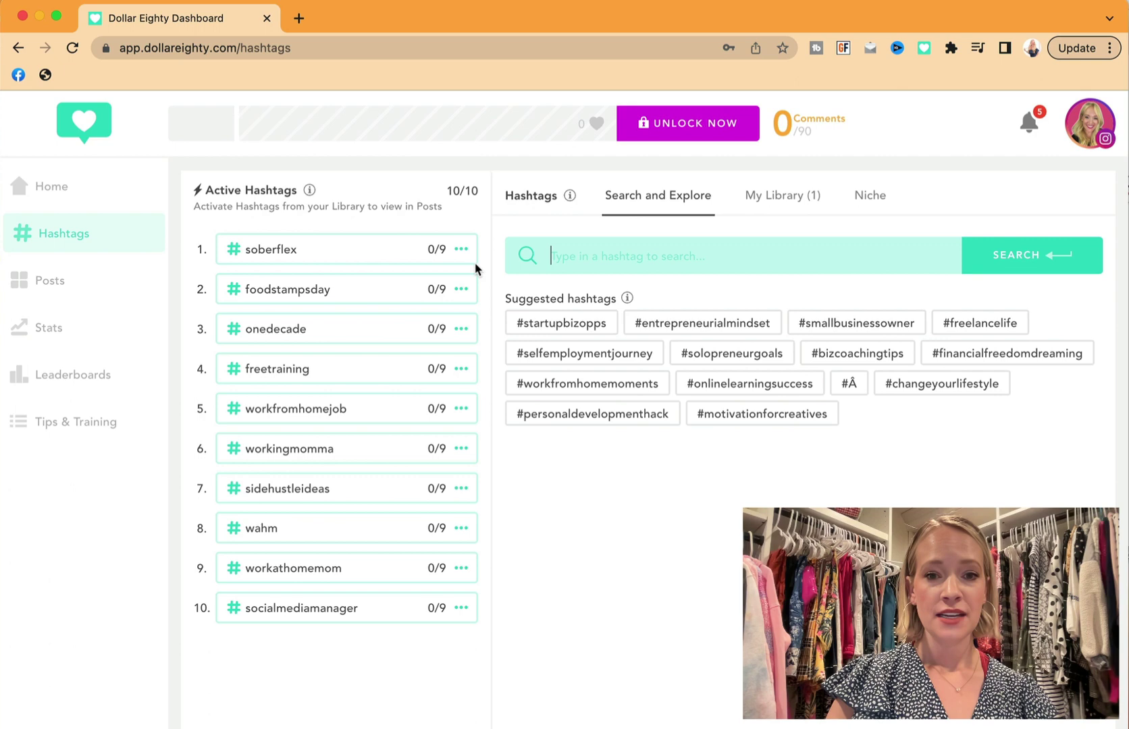
left_click(461, 250)
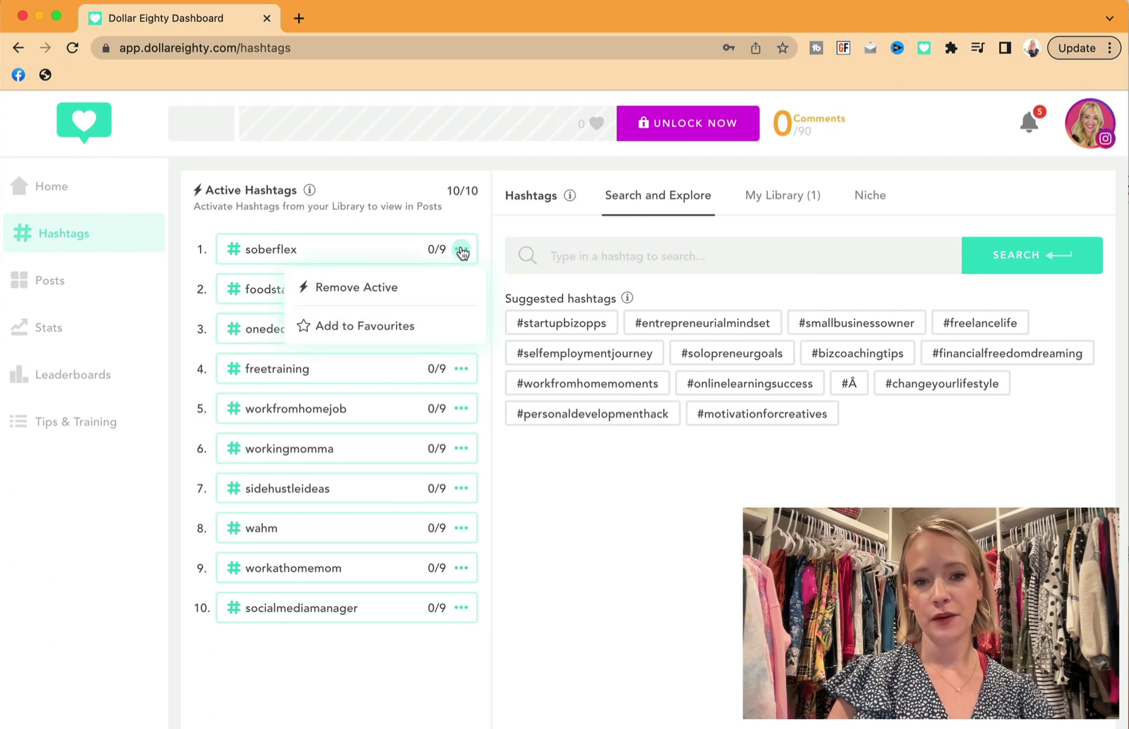
left_click(391, 288)
left_click(597, 251)
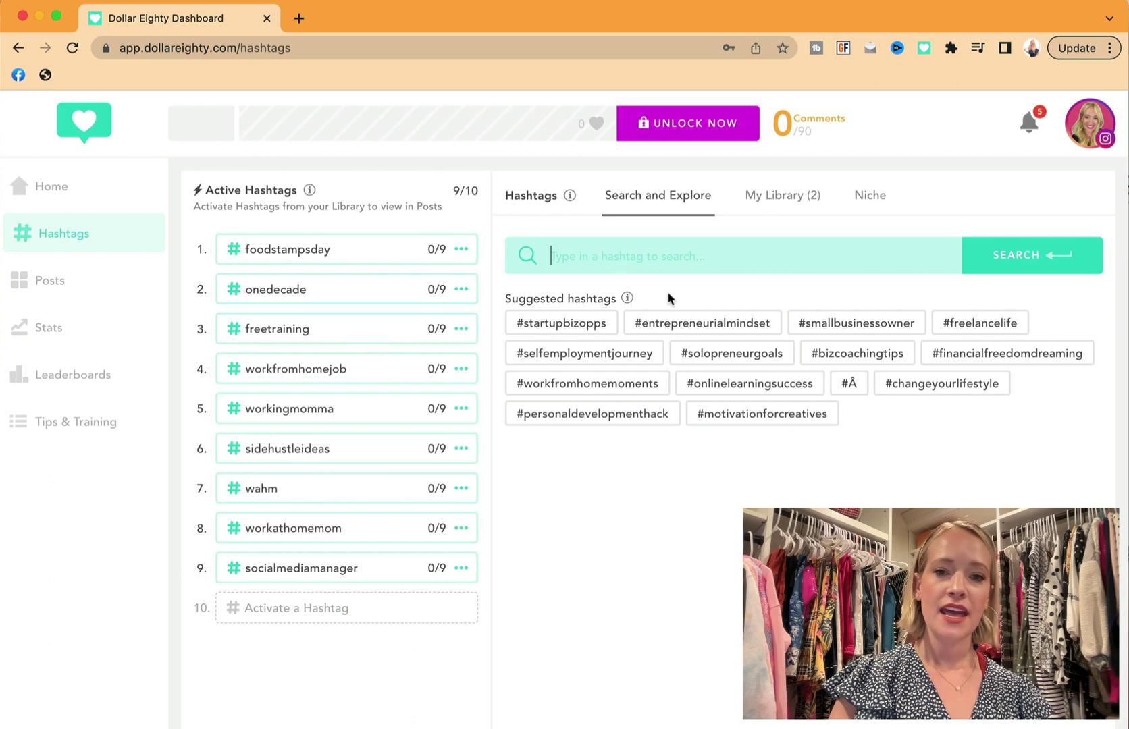
left_click(867, 330)
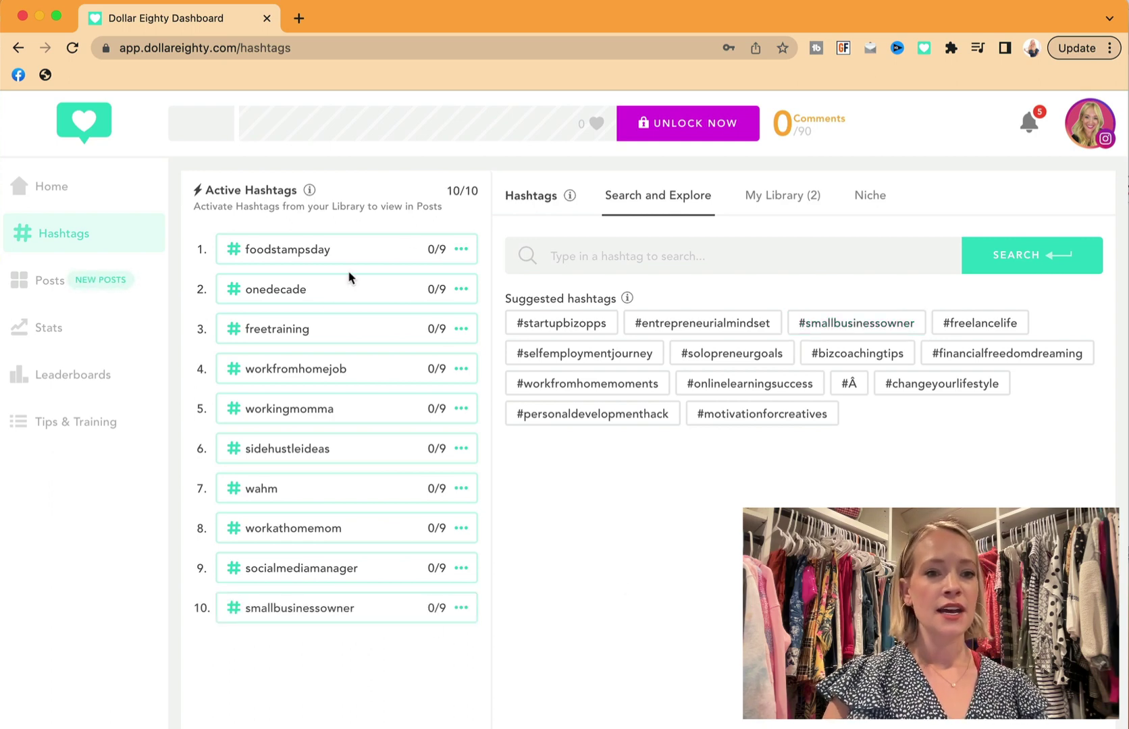
Go to the Daily Posts feed of posts from the active hashtags
left_click(78, 290)
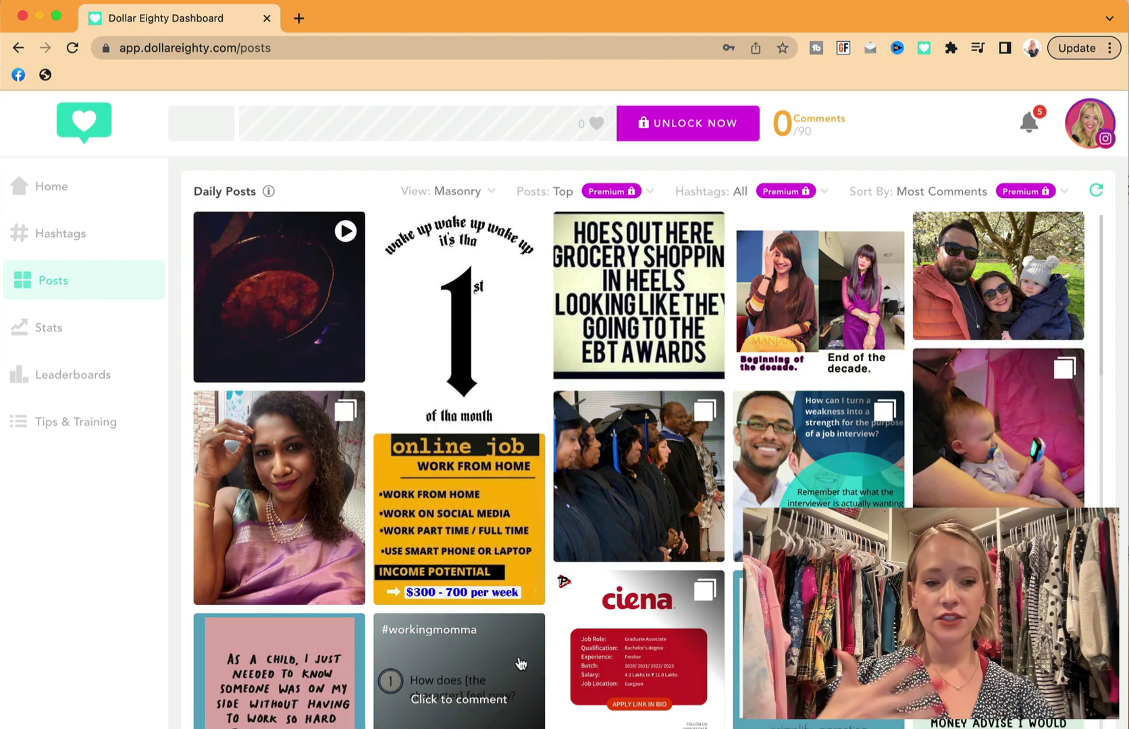
scroll(521, 663, "down", 2)
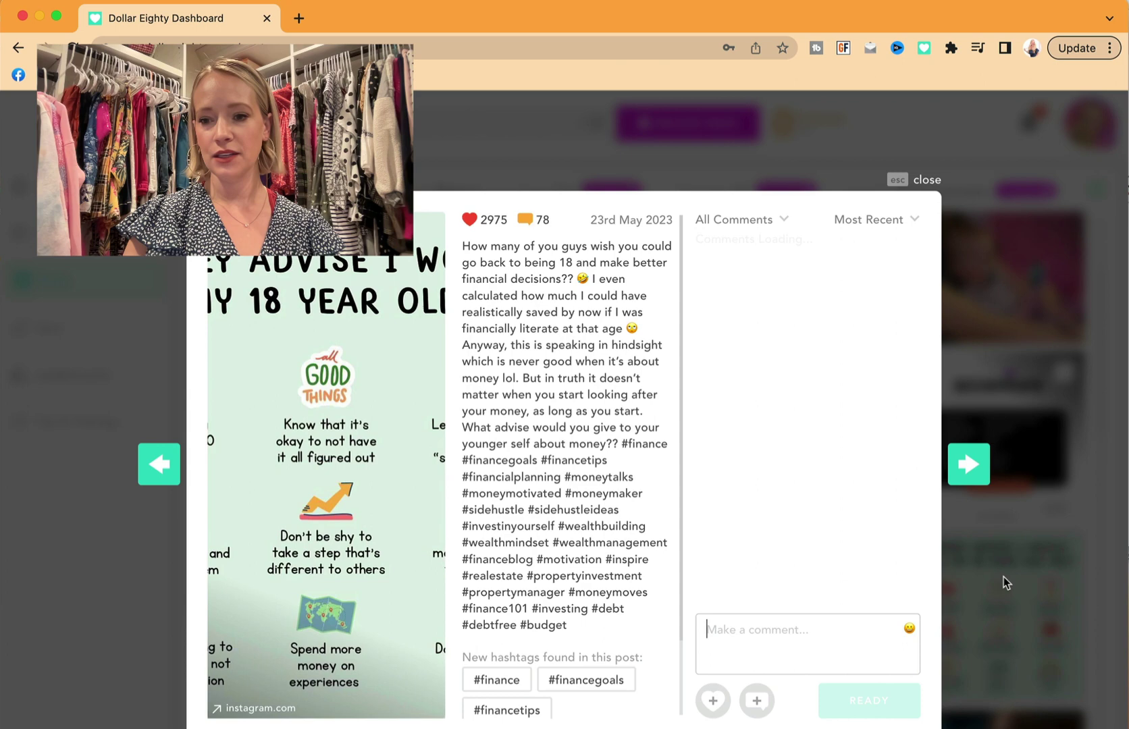
Comment "OMG I love this so much!!" on the money-advice post via Instagram and move to the next post
left_click(1004, 577)
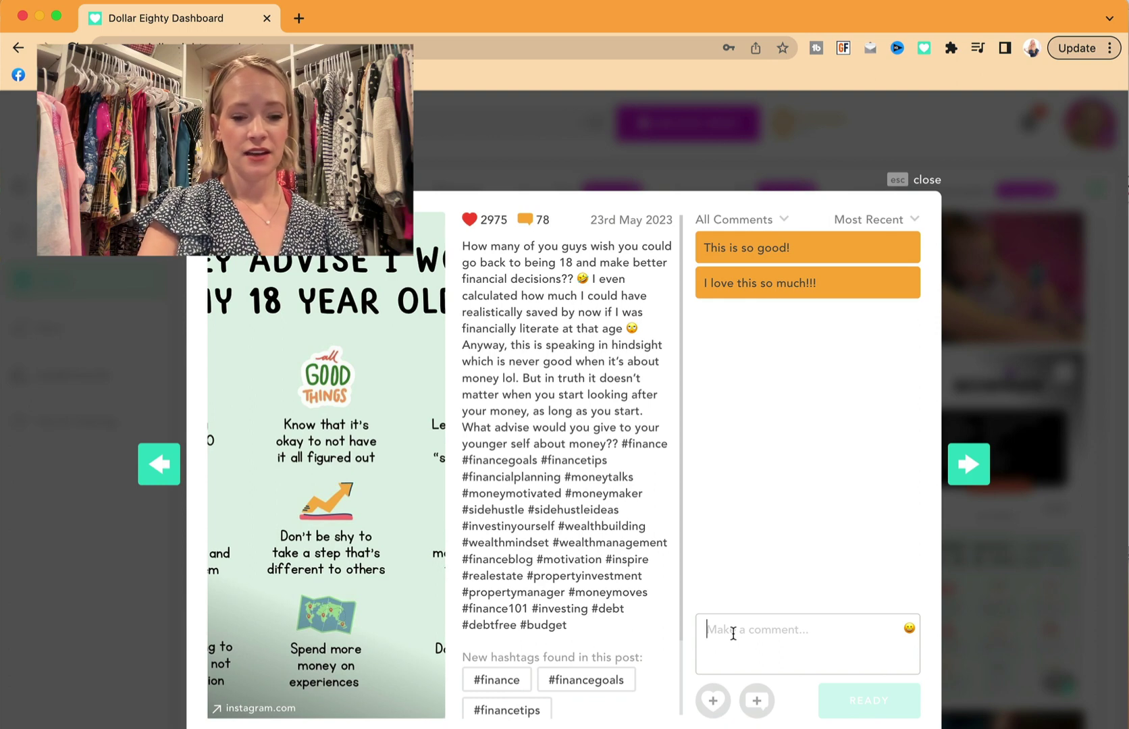
type("OMG ")
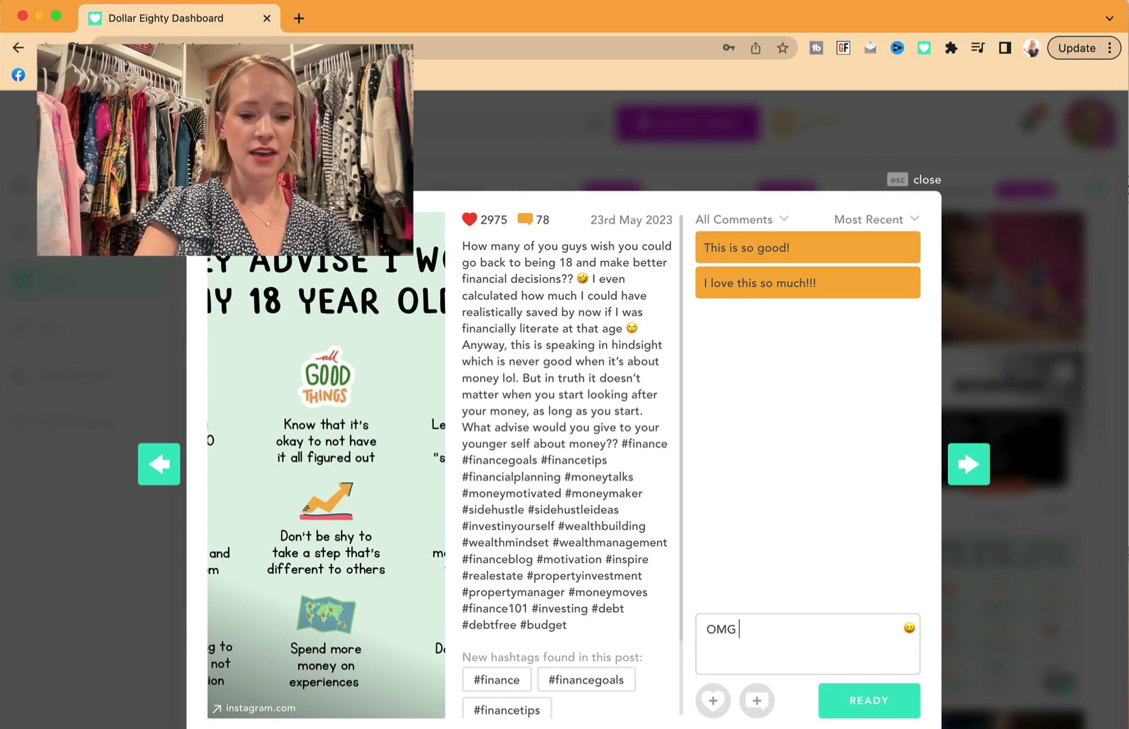
type("I")
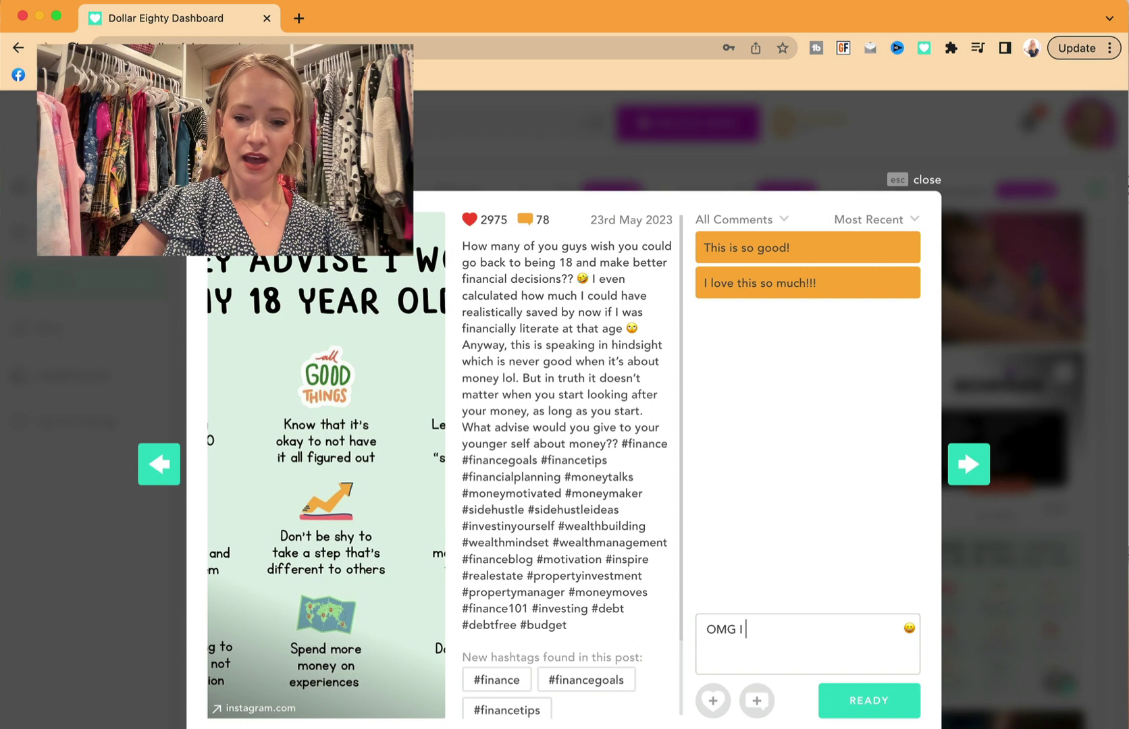
type(" love this so much")
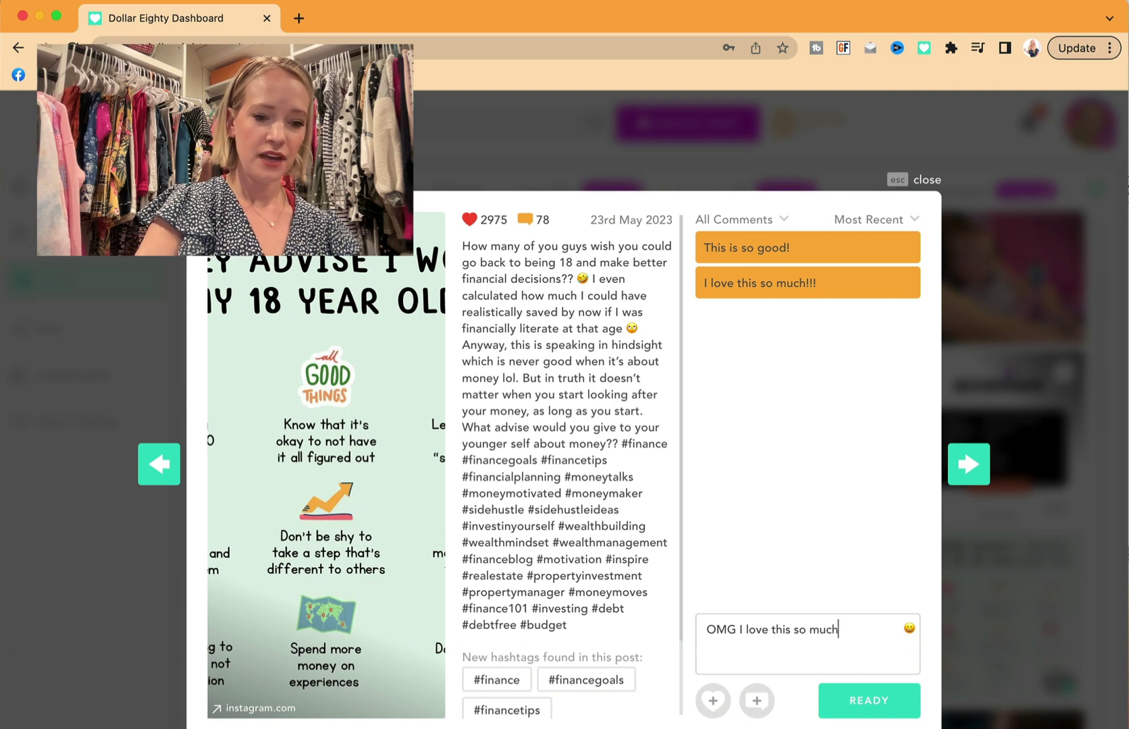
type("!!")
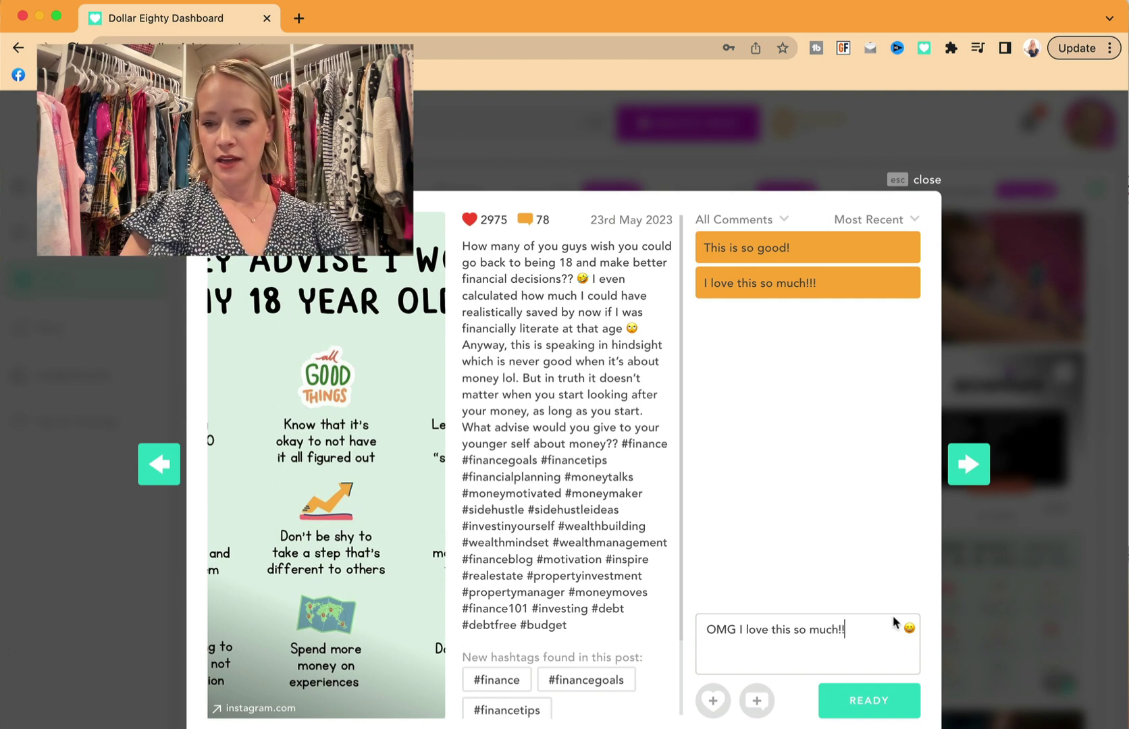
left_click(864, 709)
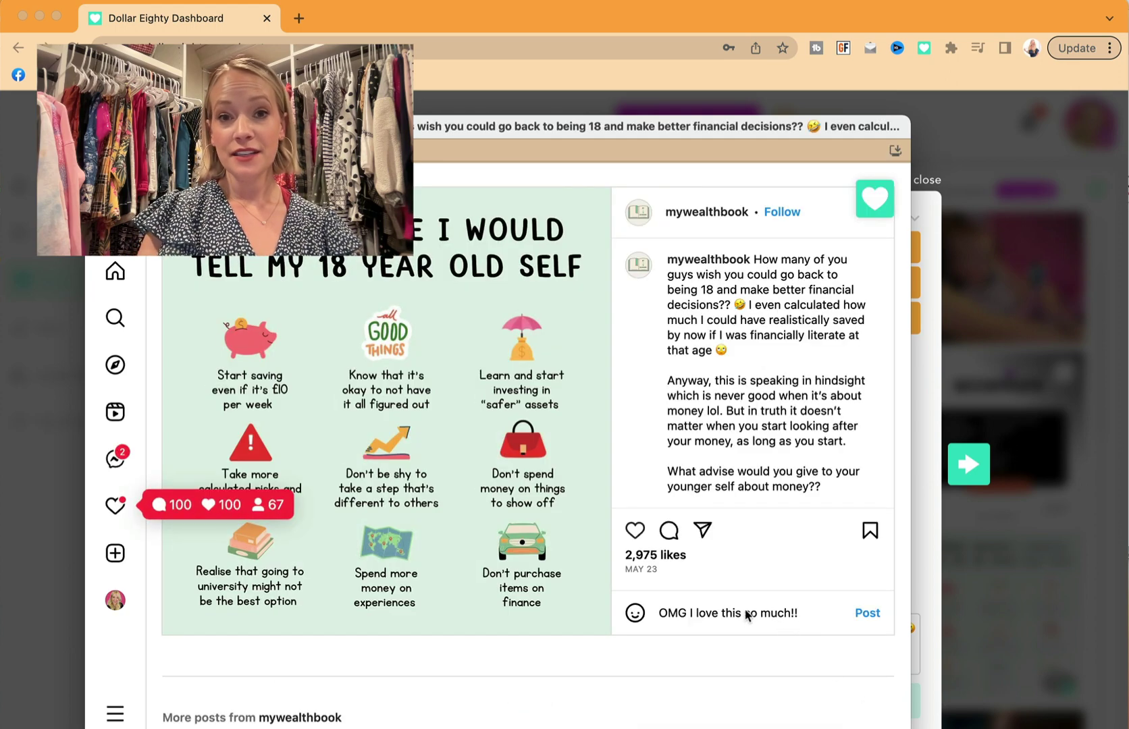
left_click(867, 617)
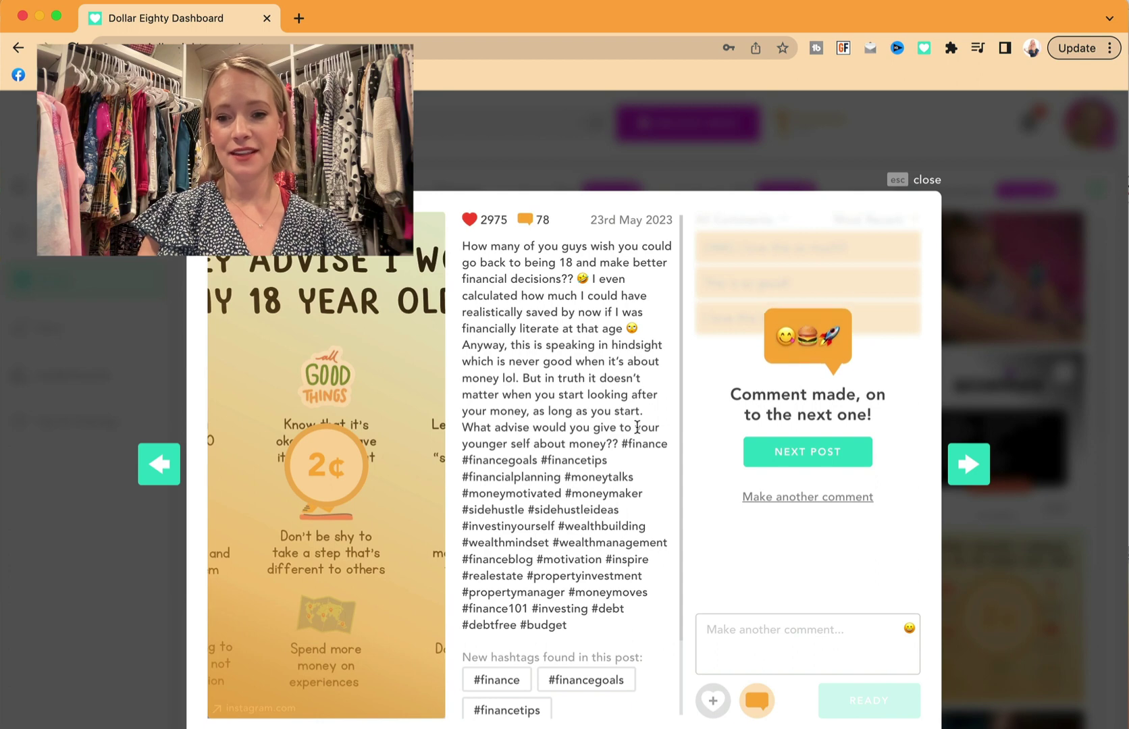
left_click(812, 459)
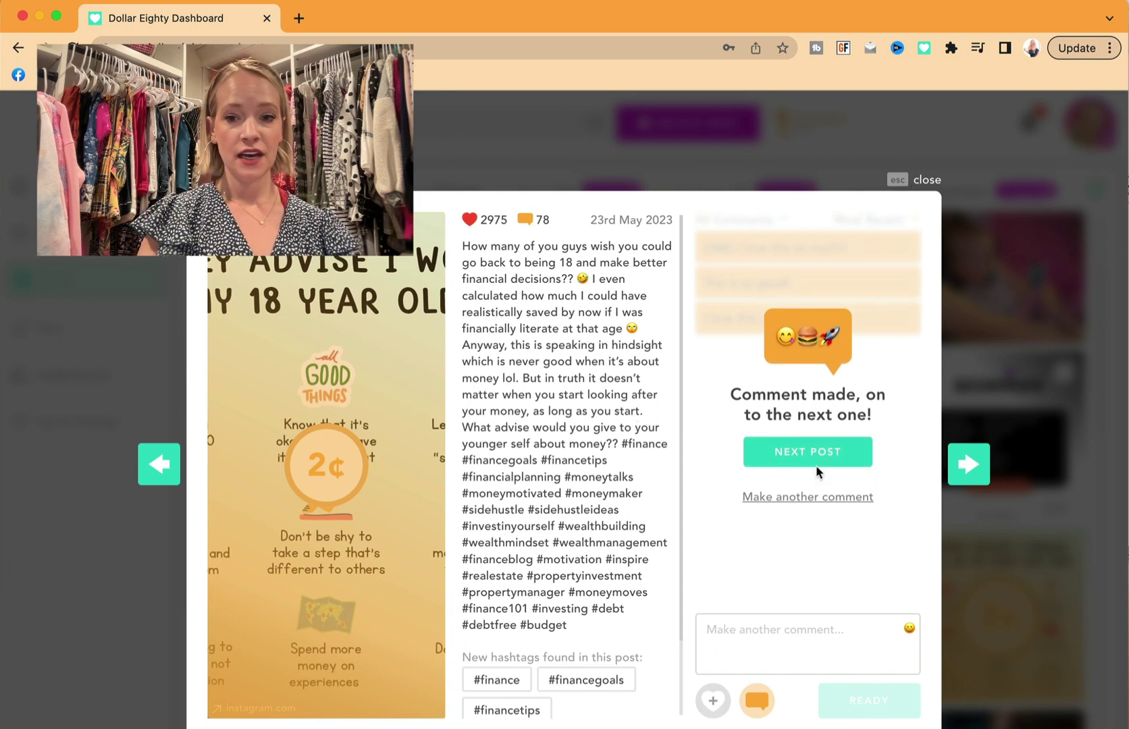
Comment "This is so true!!" on the freelancers 51% majority post via Instagram
left_click(928, 190)
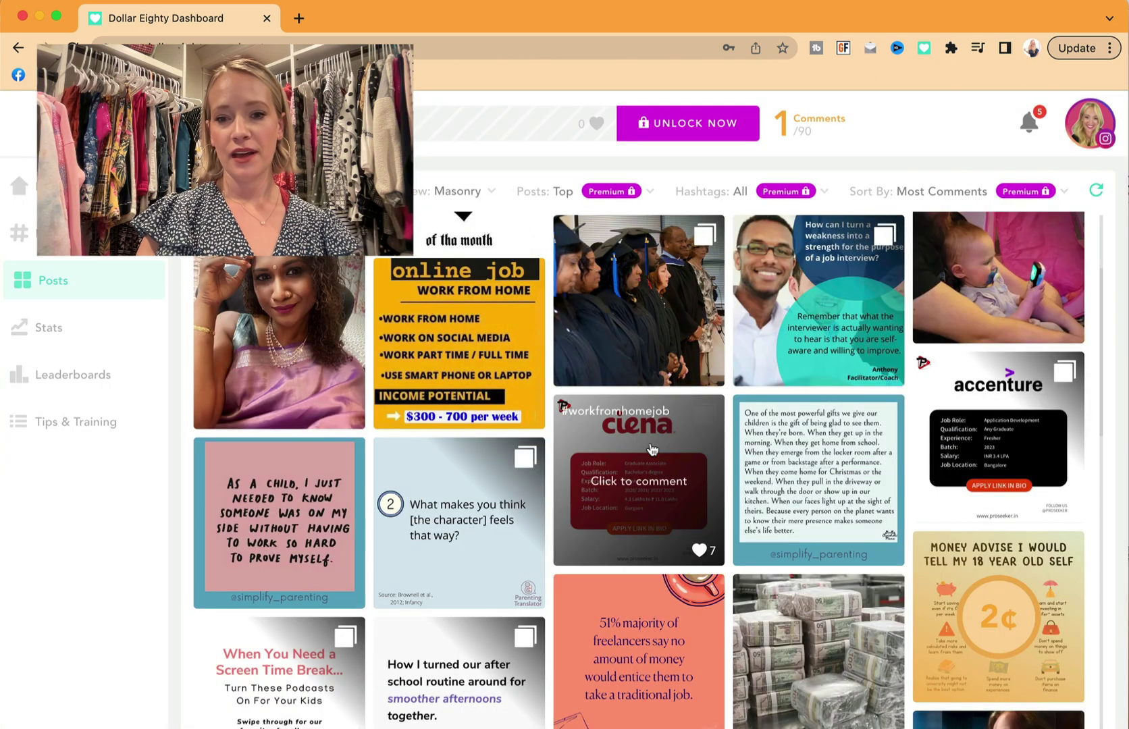
scroll(411, 580, "down", 2)
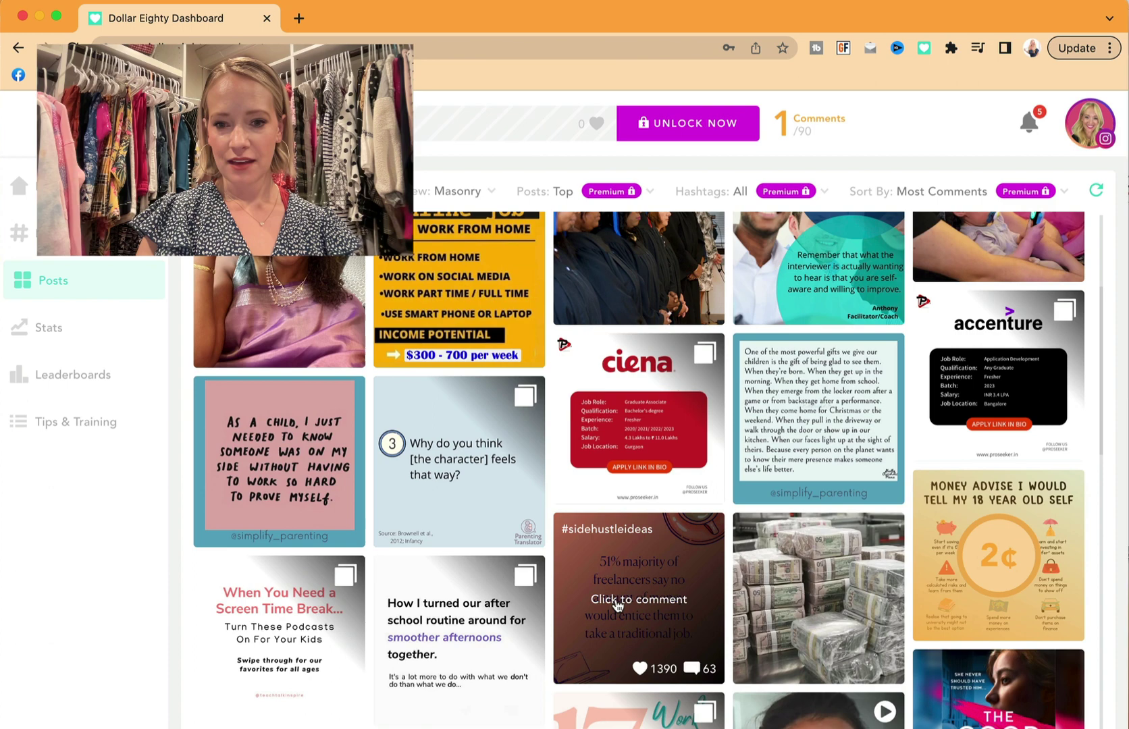
left_click(645, 592)
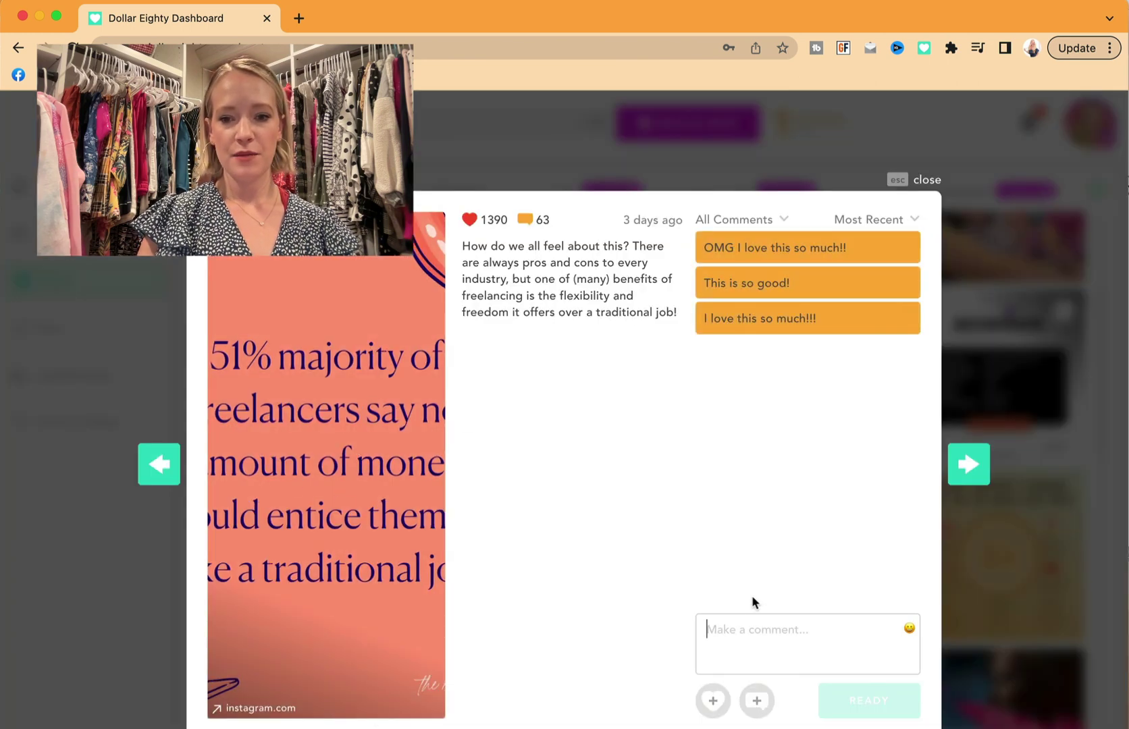
type("T")
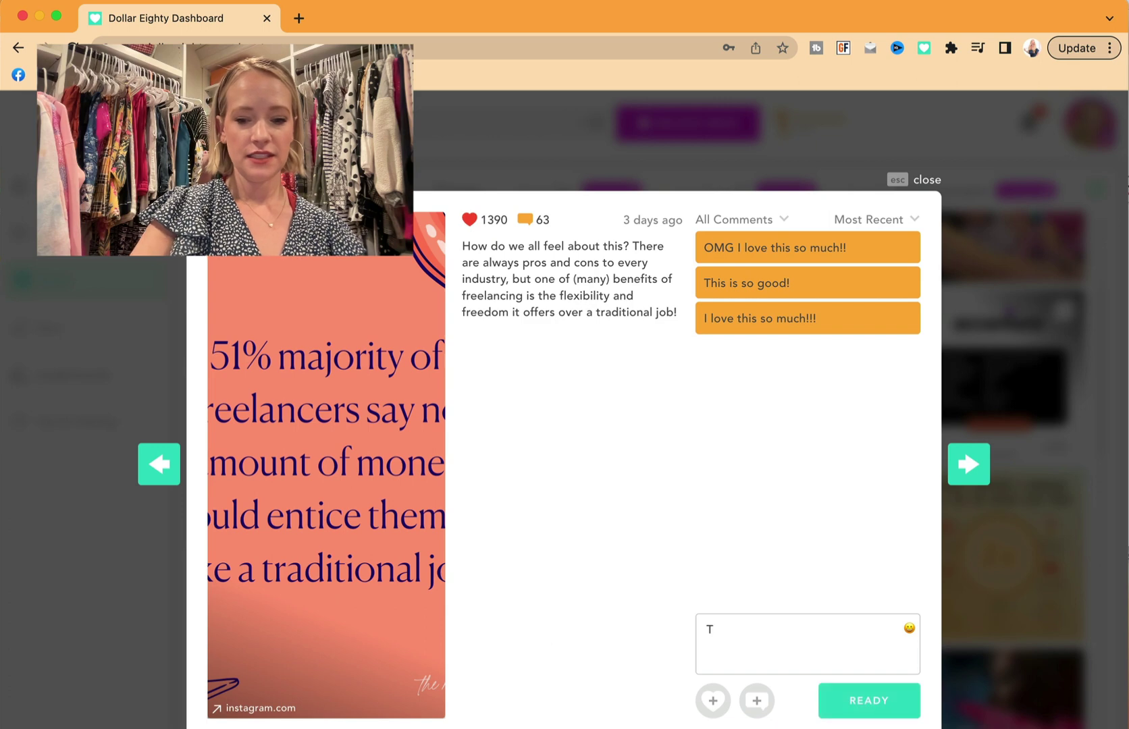
type("his is so t")
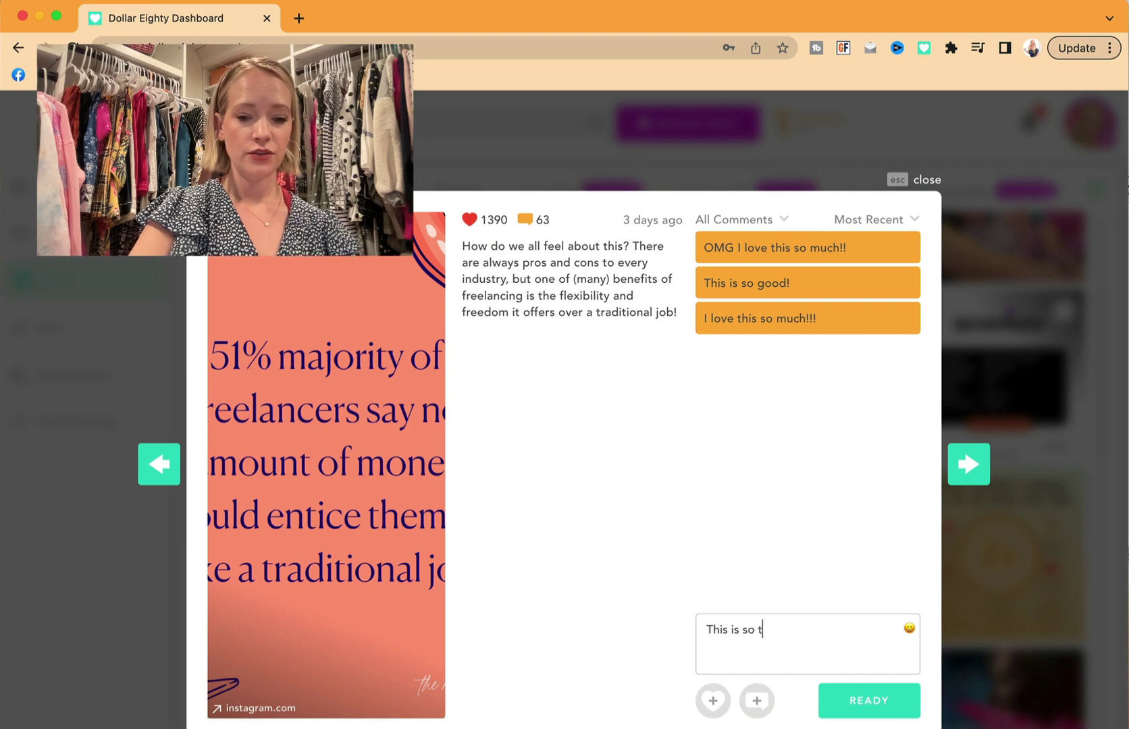
type("ue!!")
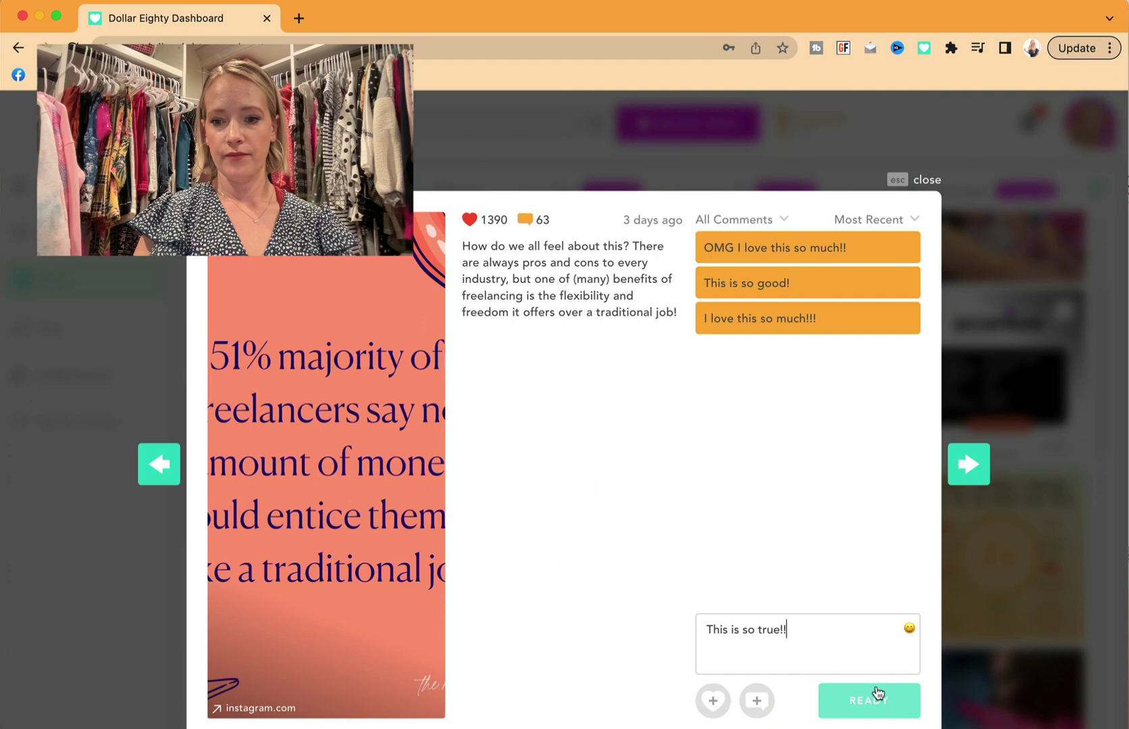
left_click(856, 703)
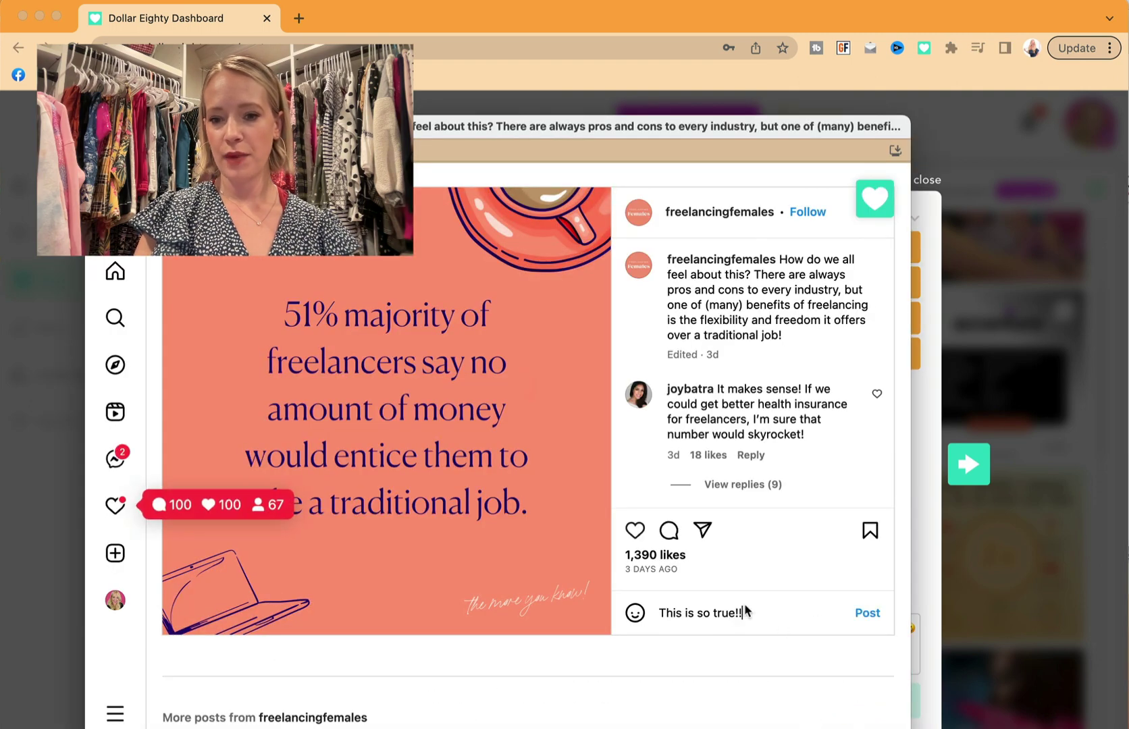
left_click(869, 614)
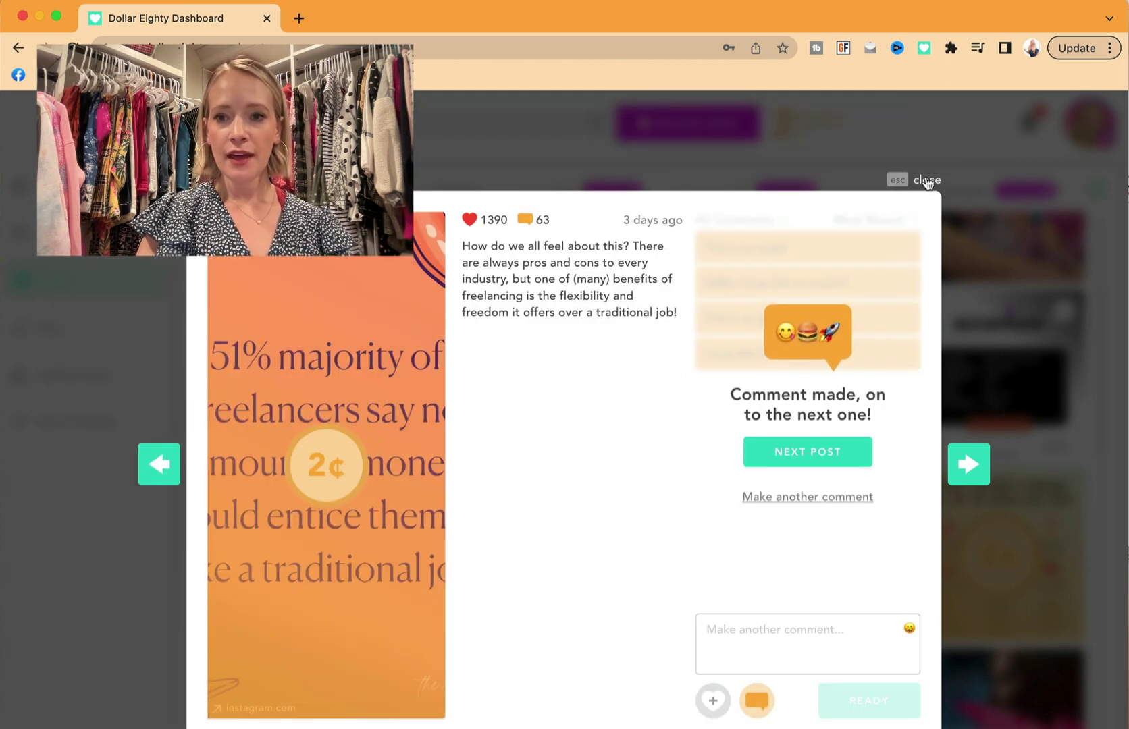
Post the suggested comment "OMG I love this so much!!" on the simplify_parenting post and return to the grid
left_click(927, 180)
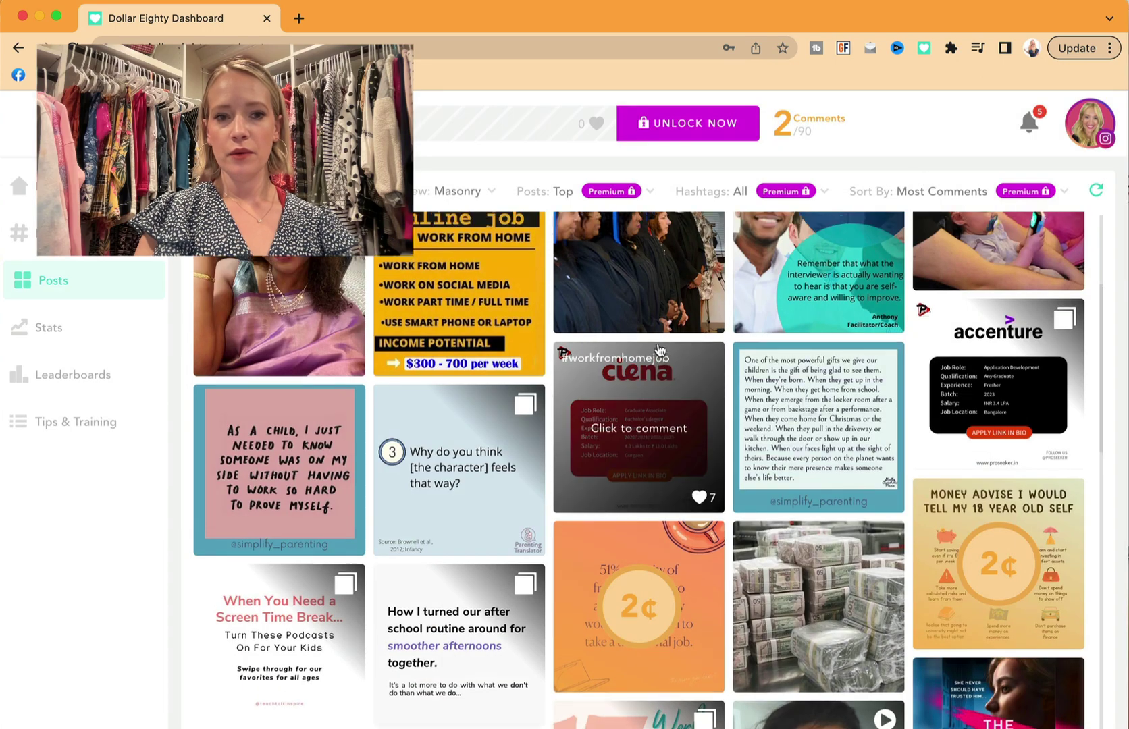
scroll(658, 350, "up", 2)
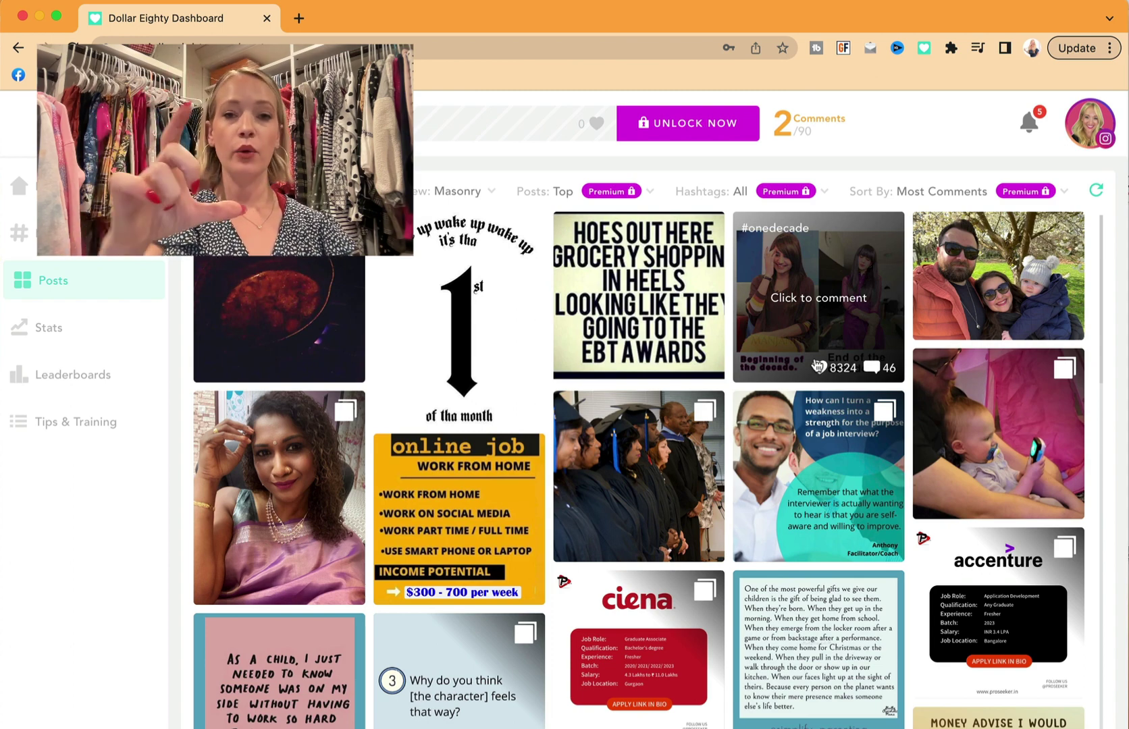
scroll(846, 291, "down", 5)
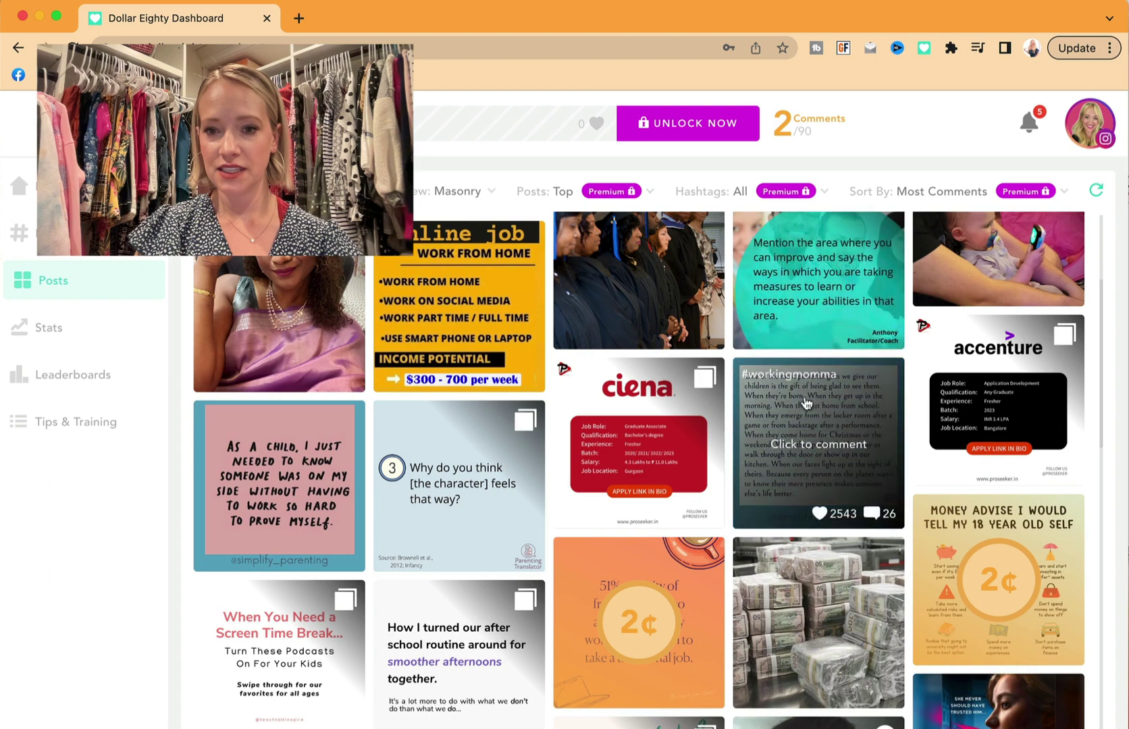
left_click(808, 401)
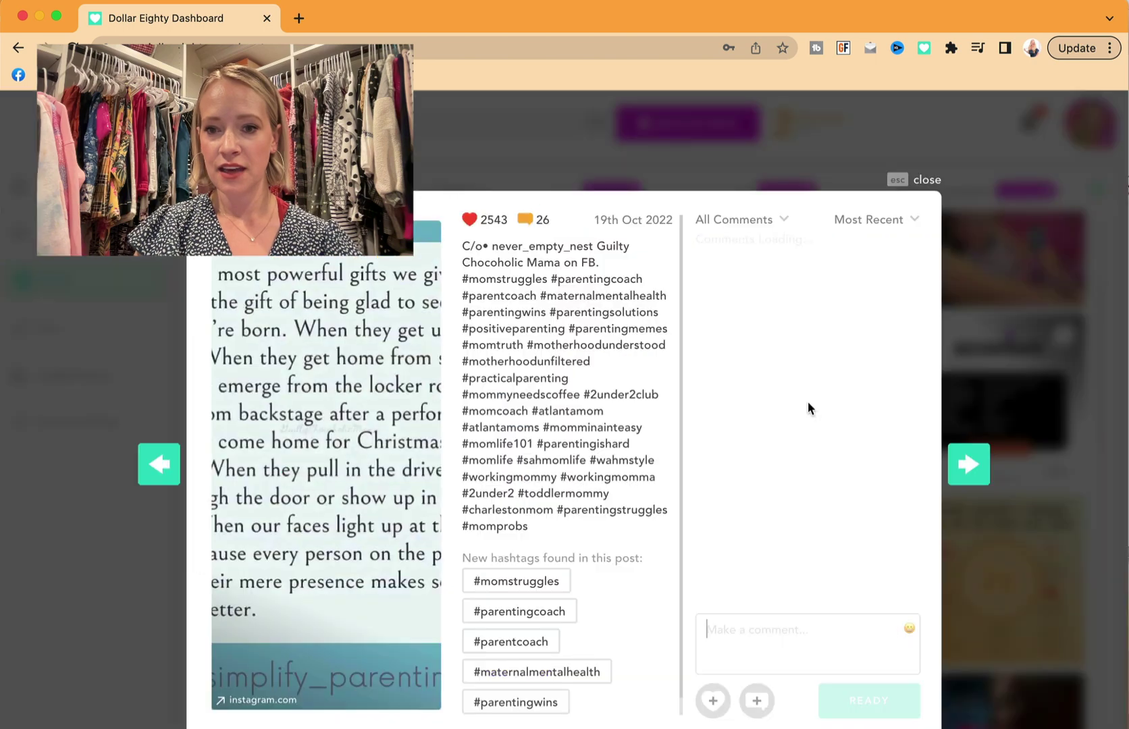
left_click(790, 285)
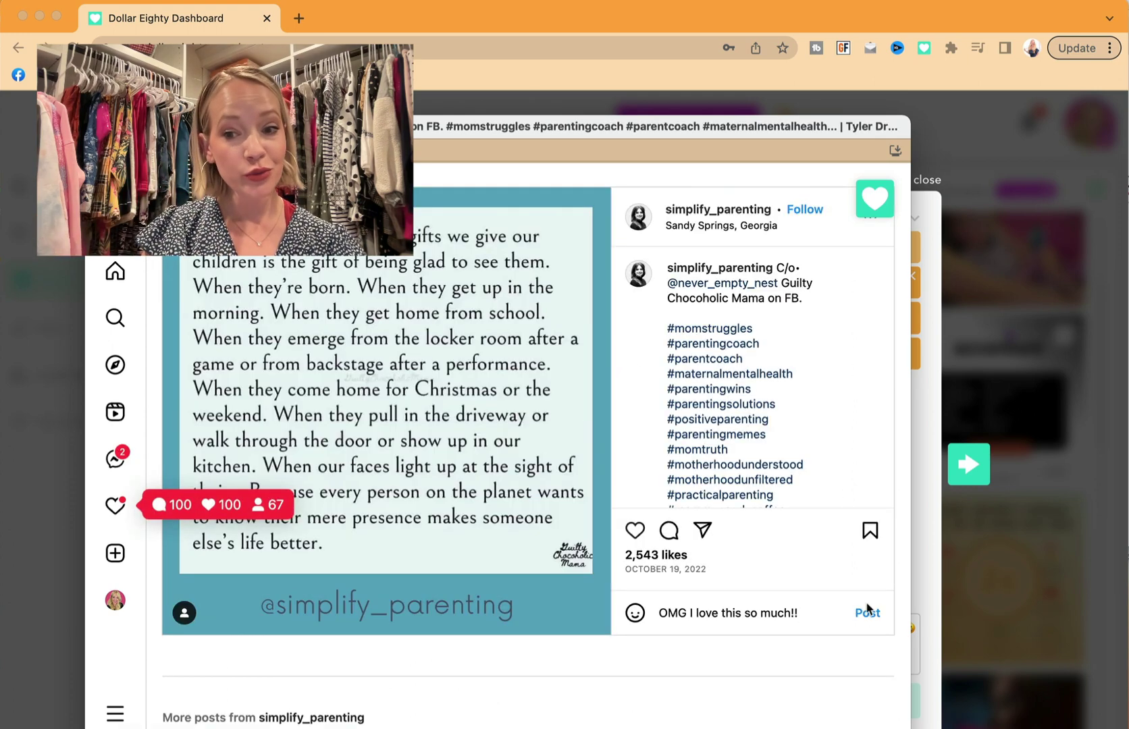
left_click(869, 615)
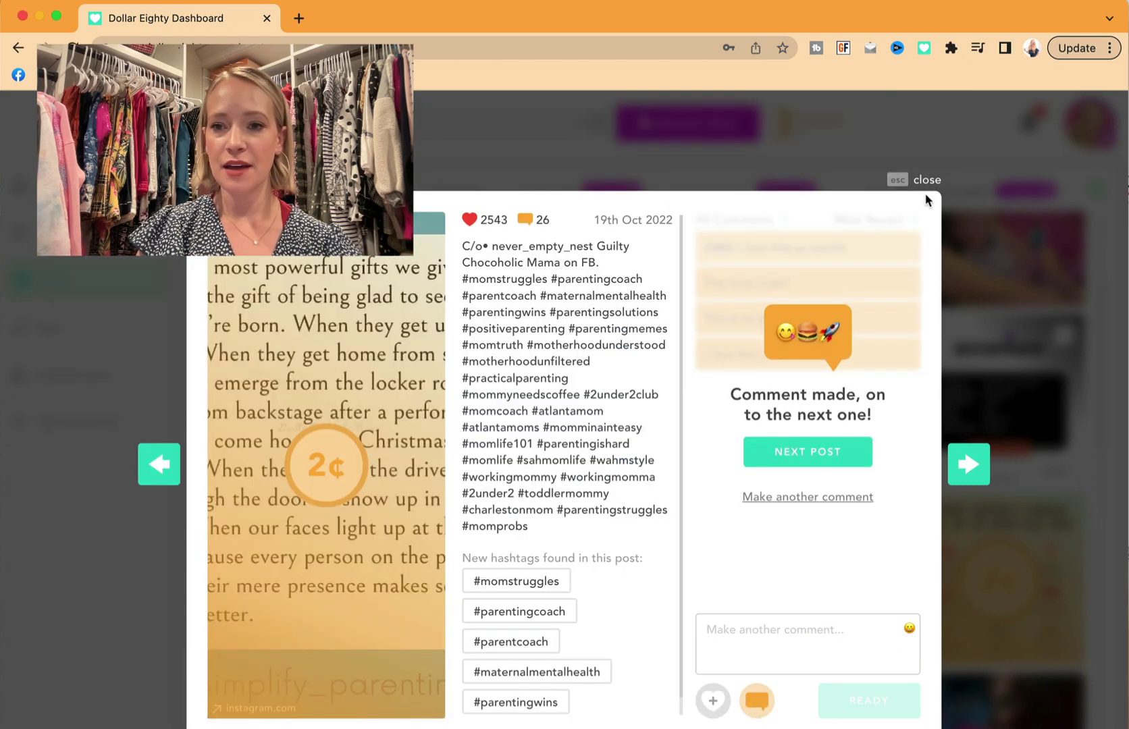
left_click(925, 181)
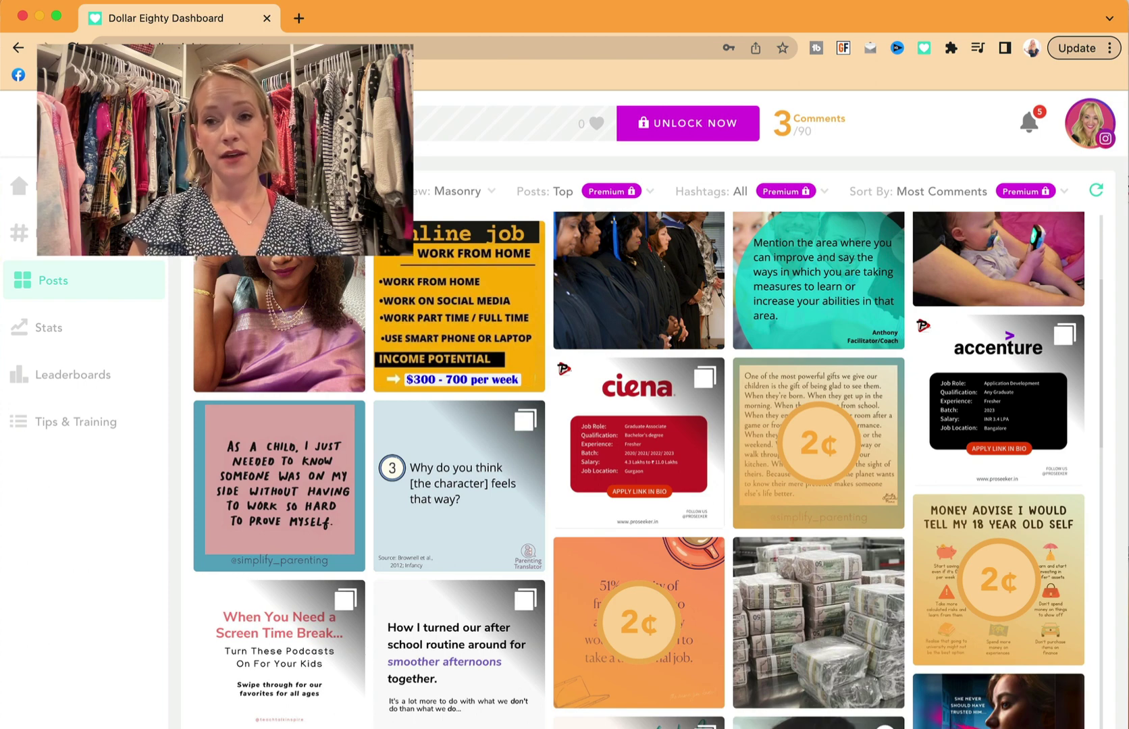
left_click(1034, 127)
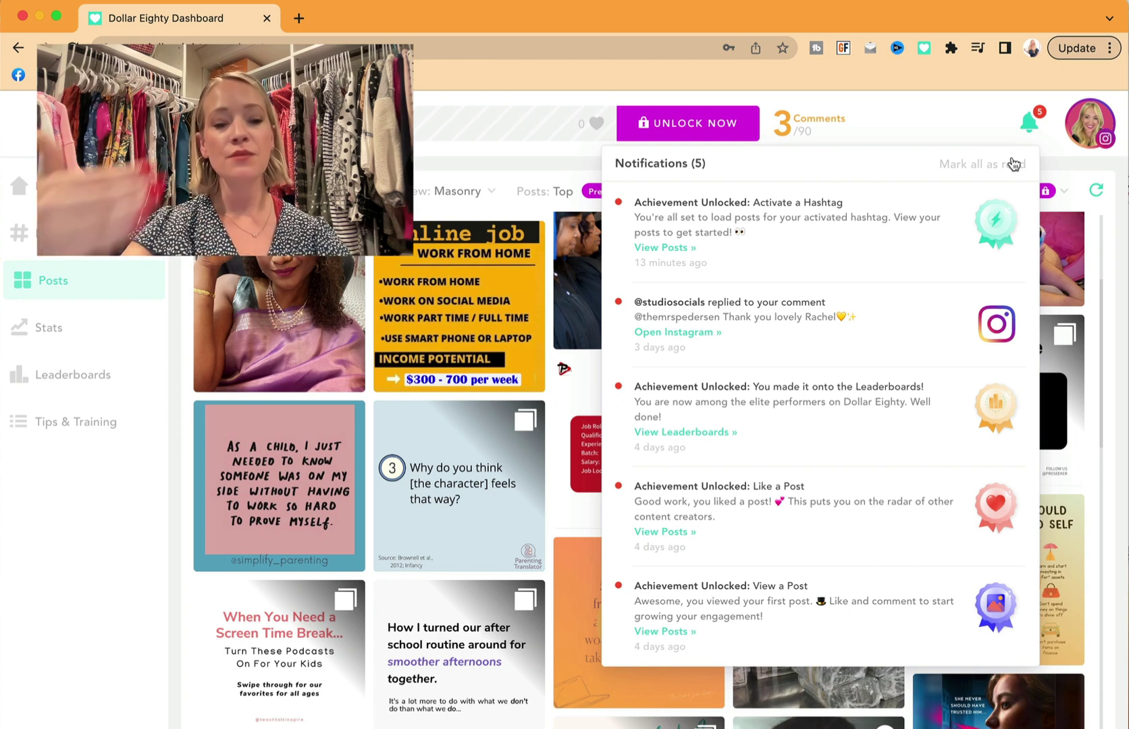
left_click(1029, 129)
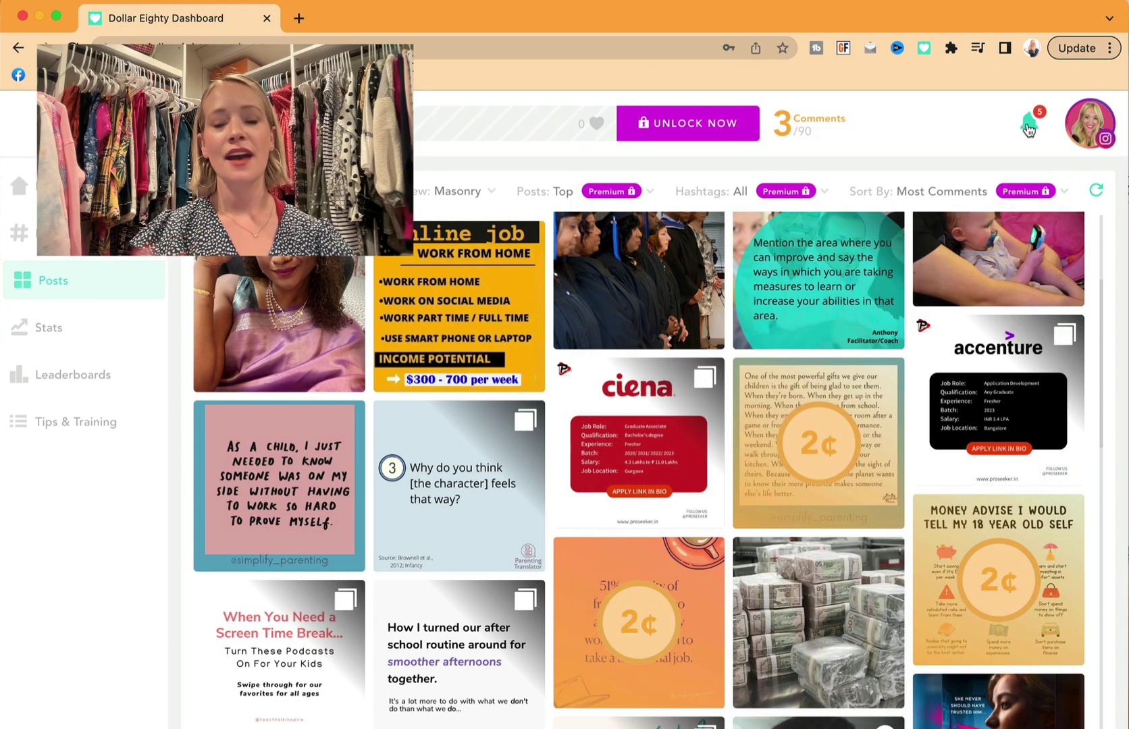
Go to the Stats page with the comments vs followers chart and profile impressions
left_click(73, 336)
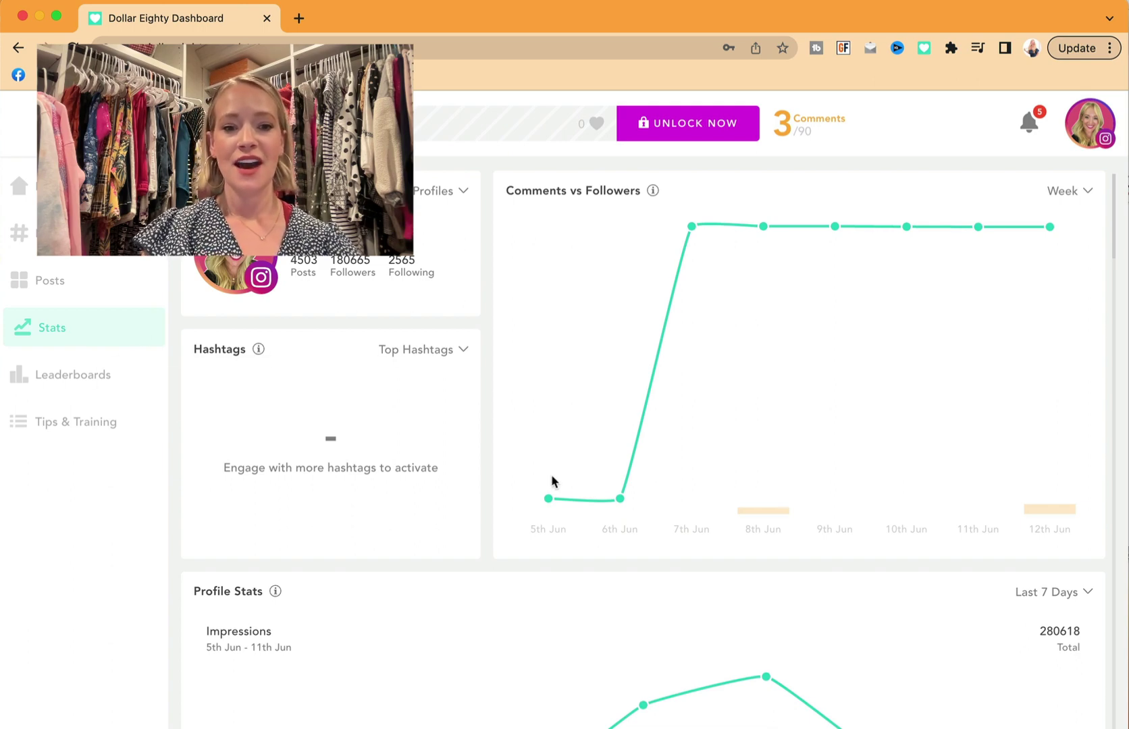
scroll(553, 481, "down", 1)
scroll(552, 481, "down", 1)
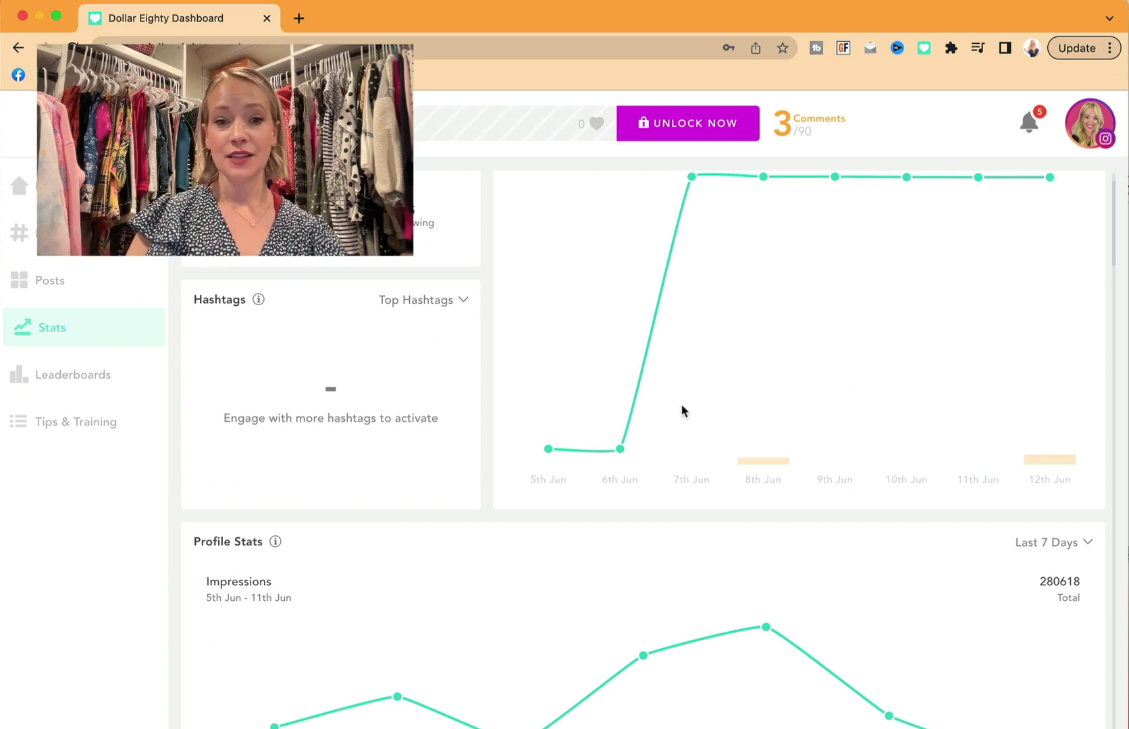
scroll(682, 411, "up", 1)
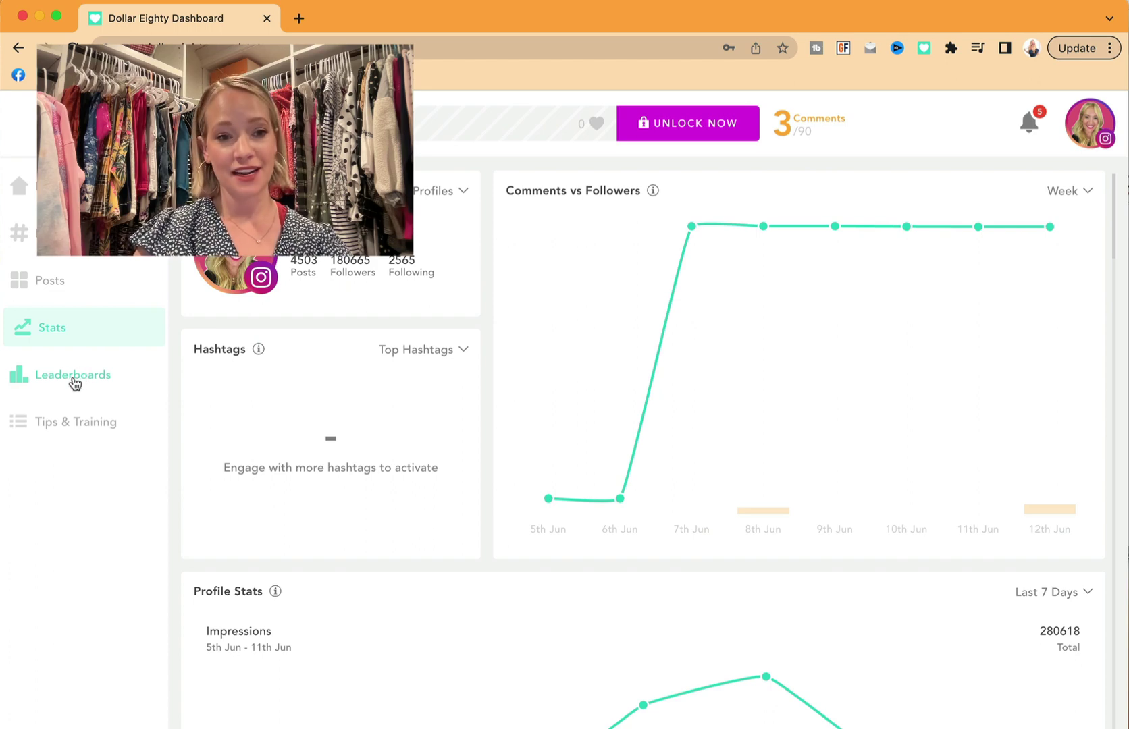
Go to the Leaderboards of top-rated and fastest-growing accounts
left_click(74, 385)
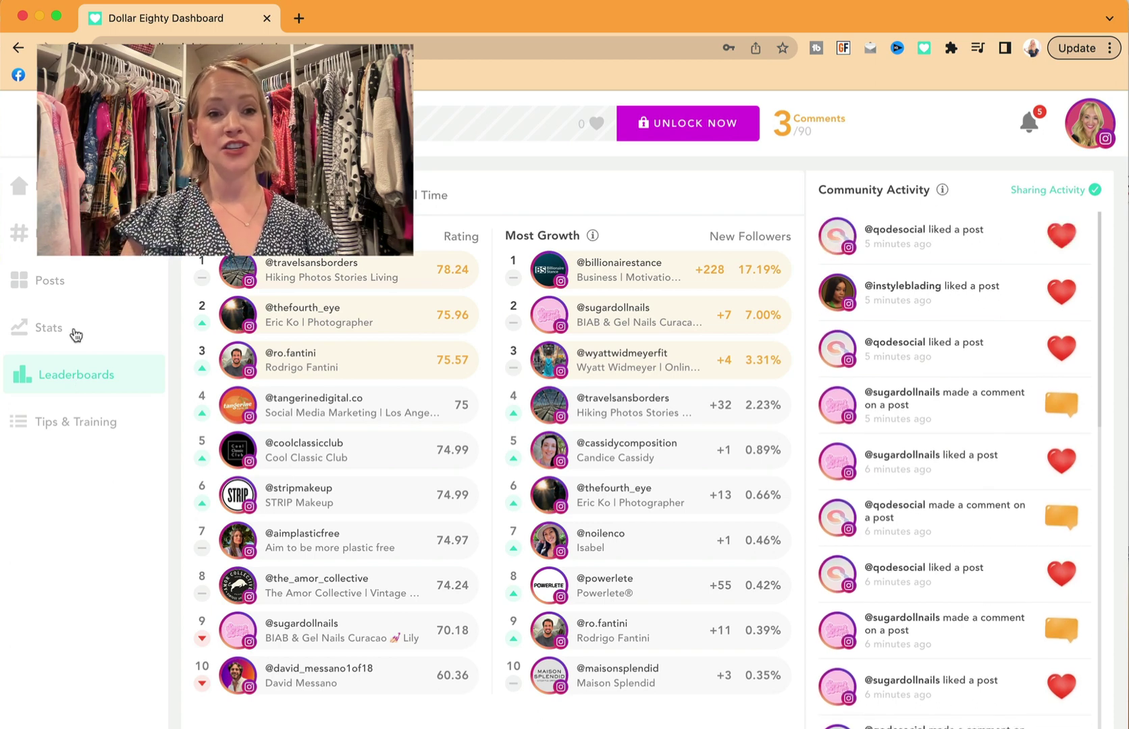
Return to the home dashboard showing the 2% Dollar Eighty Score
left_click(21, 186)
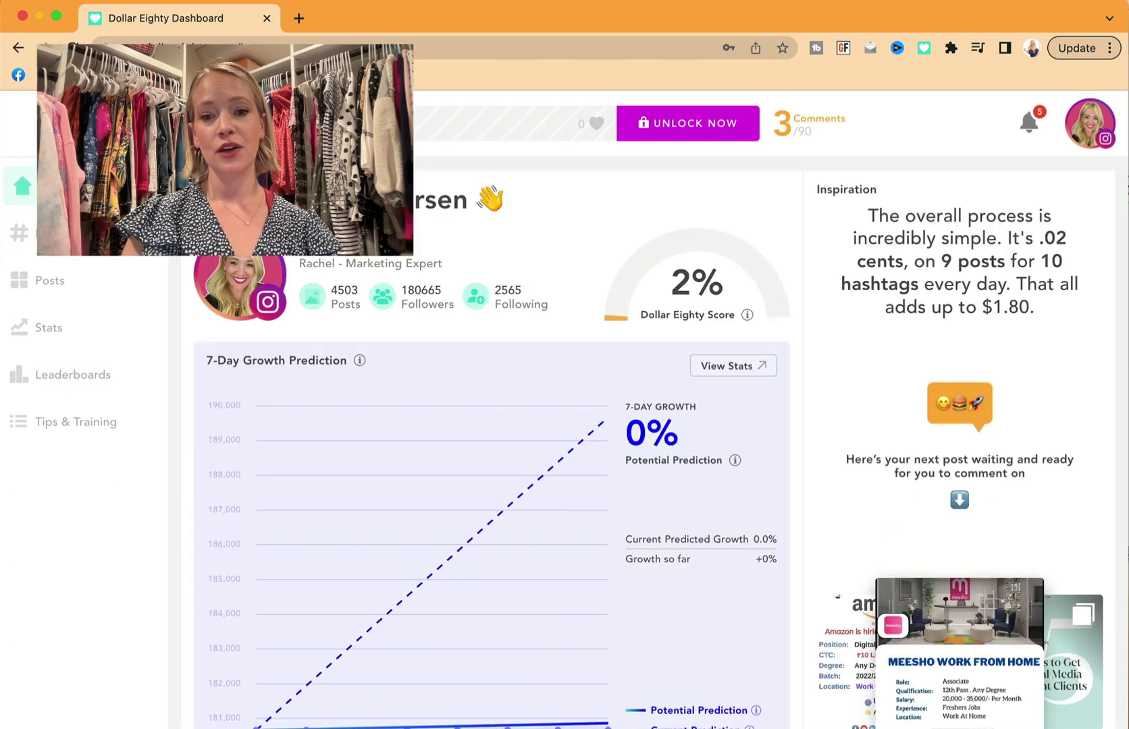